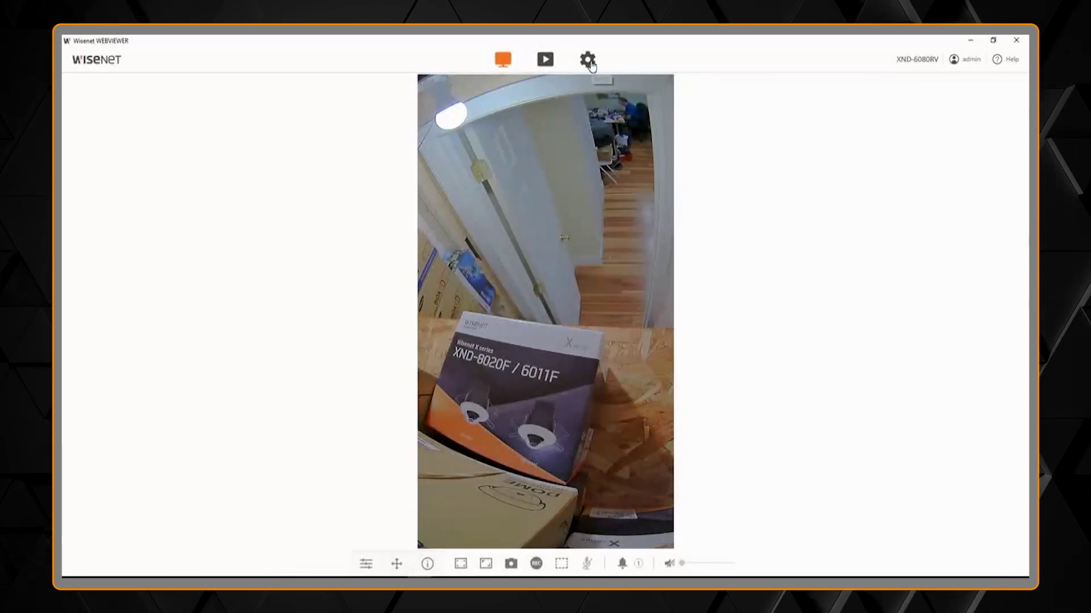
Enable intelligent video analytics under Setup > Analytics > IVA and apply the change
left_click(588, 61)
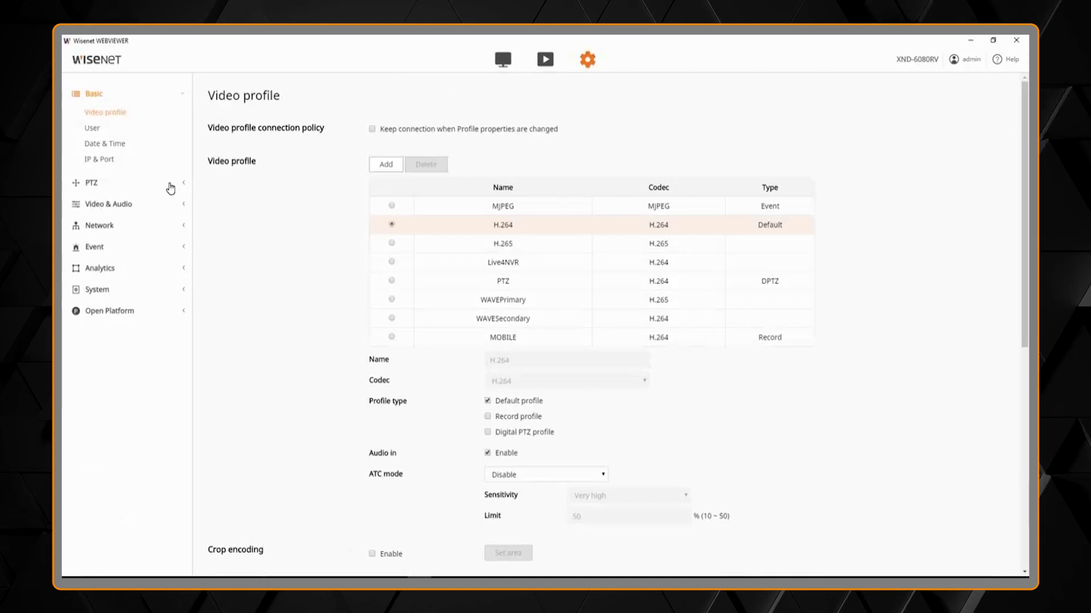
left_click(134, 268)
left_click(135, 297)
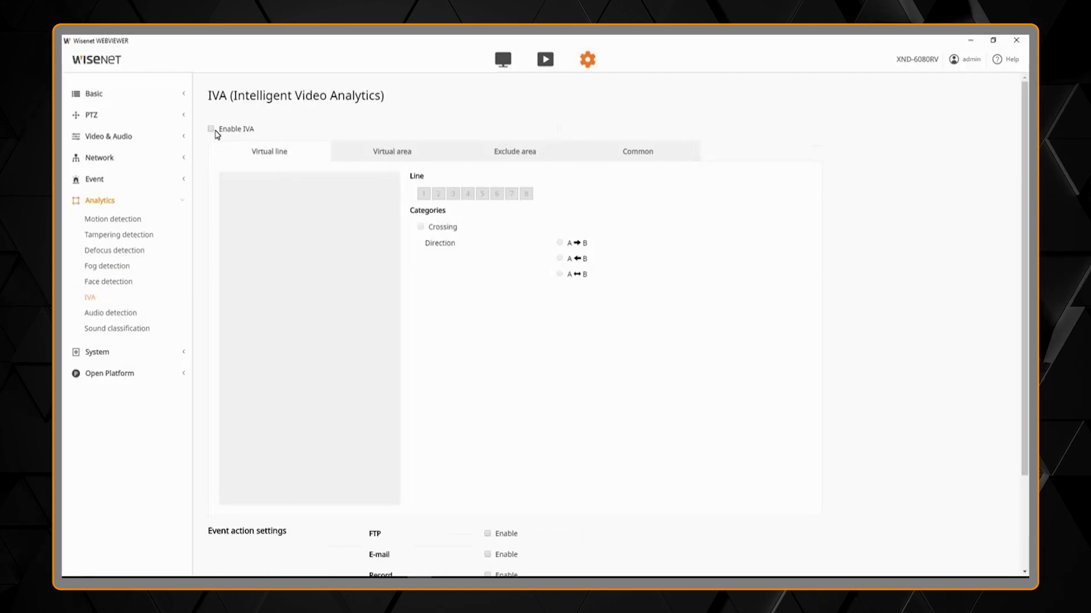
left_click(212, 129)
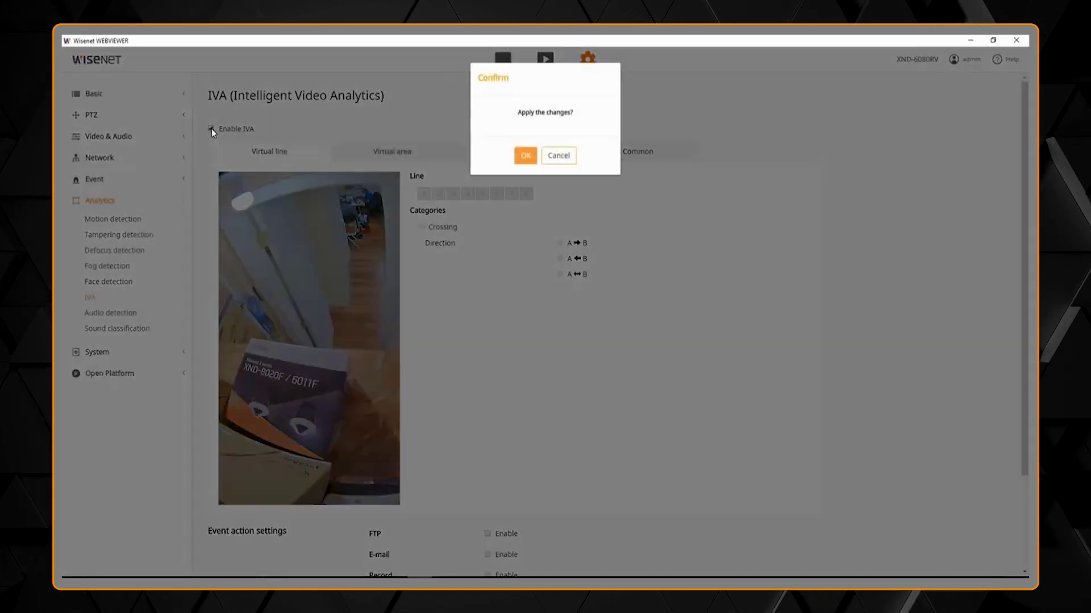
left_click(526, 155)
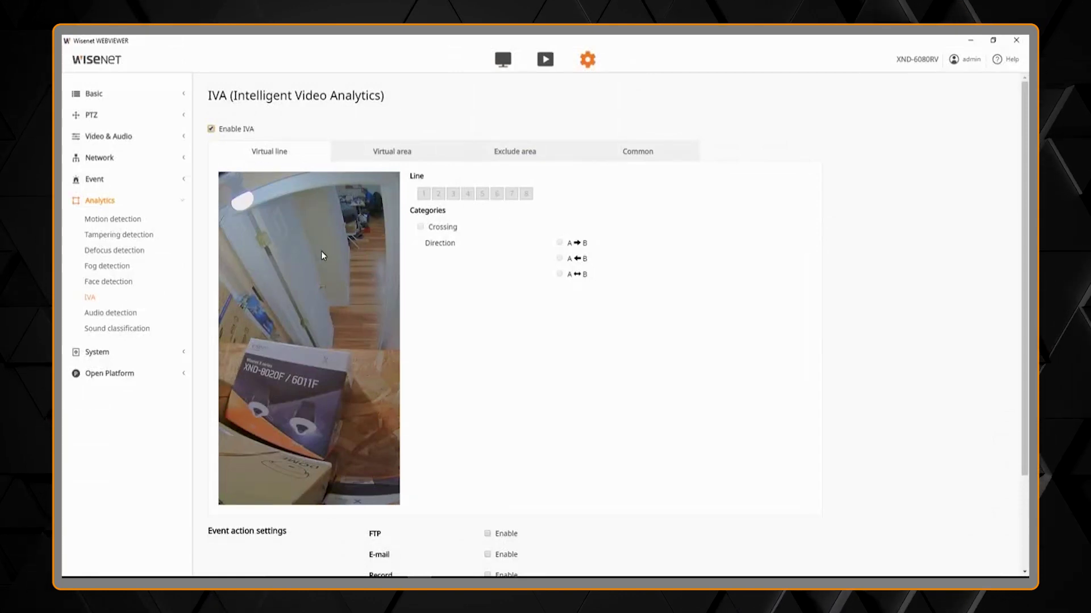
Draw virtual line 1 across the hallway and set its crossing direction
left_click_drag(319, 252, 392, 261)
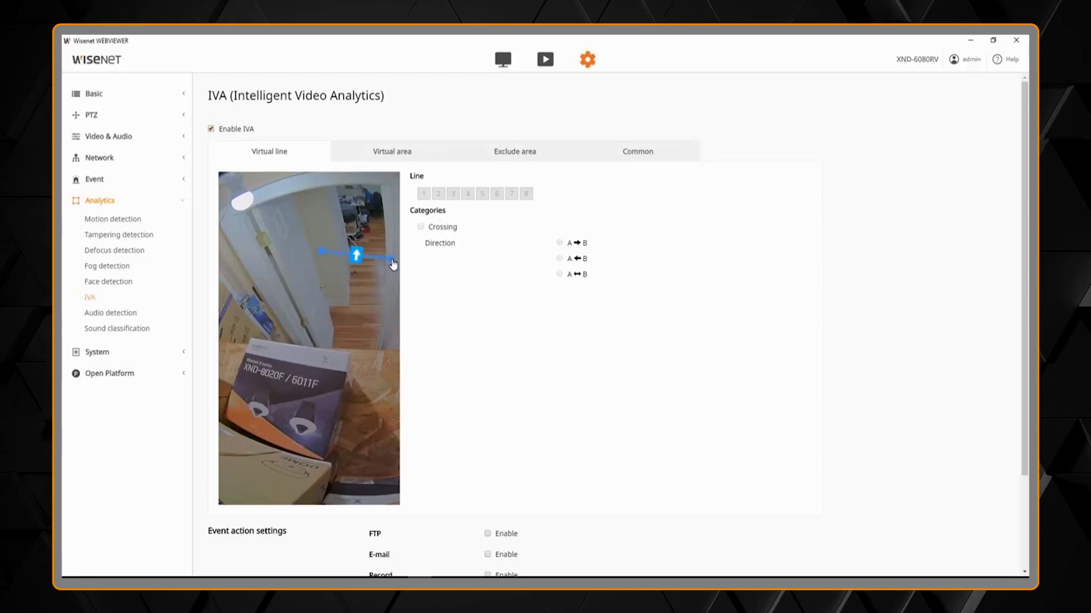
left_click(392, 260)
left_click(358, 256)
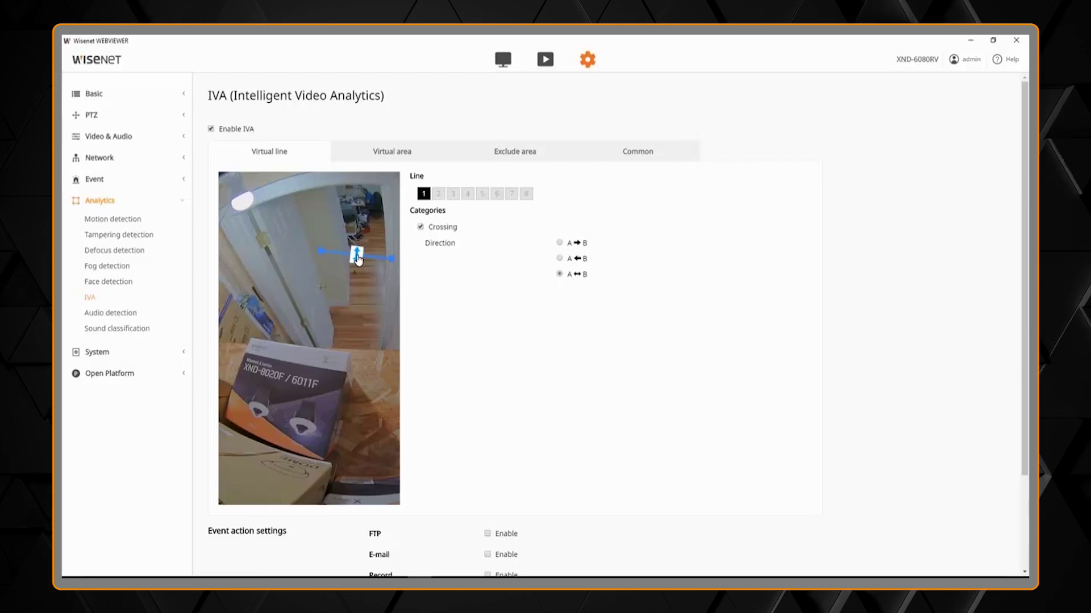
left_click(559, 272)
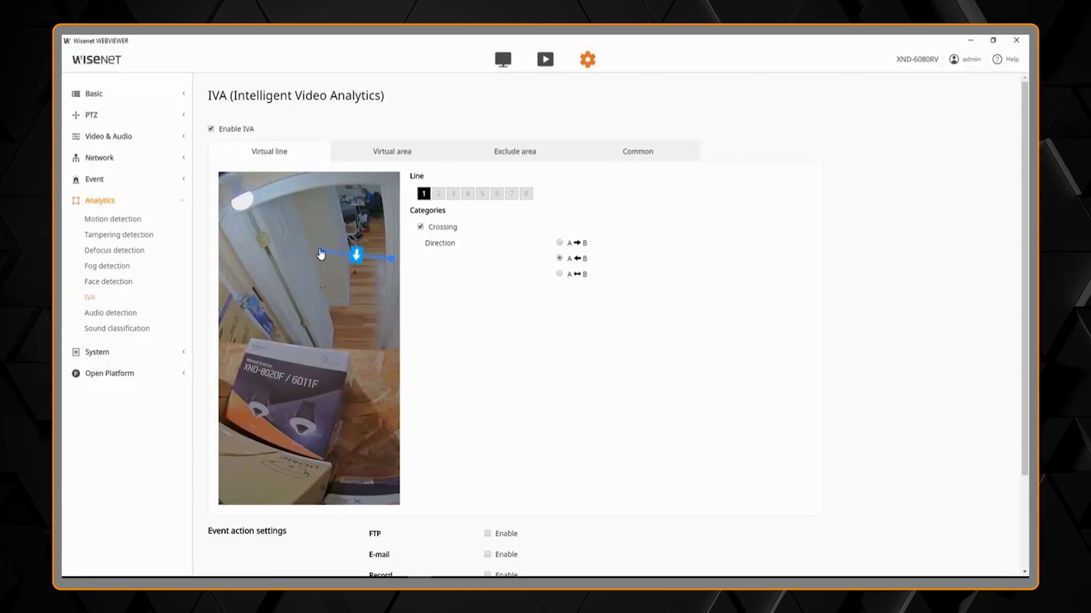
Reshape line 1, extending its left end and moving its endpoints across the hallway
left_click_drag(317, 251, 317, 255)
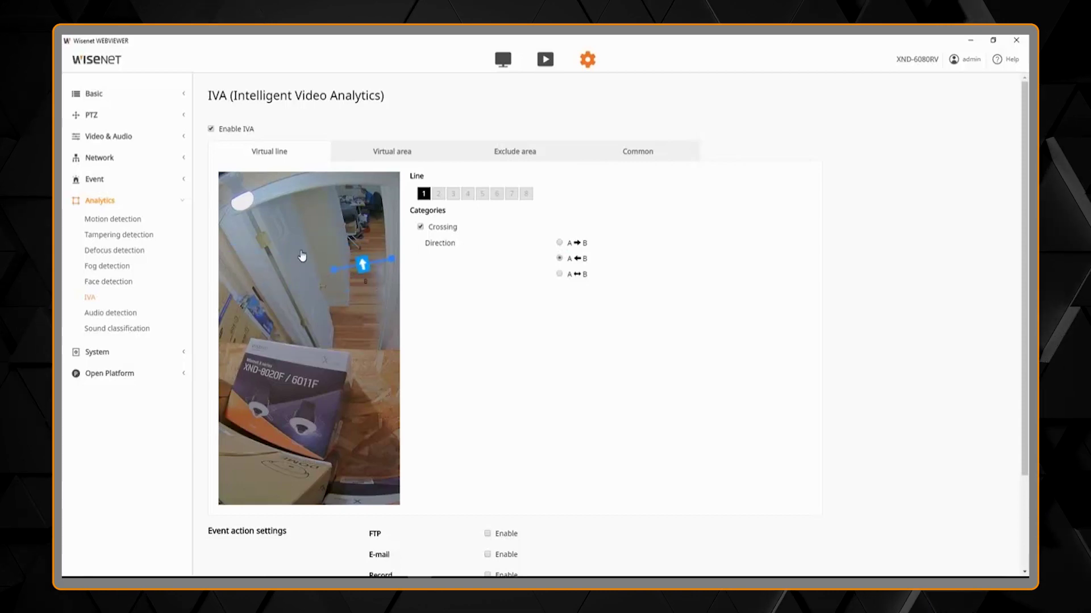
mouse_move(258, 246)
left_mouse_down()
mouse_move(237, 245)
mouse_move(237, 267)
mouse_move(262, 282)
left_mouse_up()
left_click_drag(250, 231, 238, 235)
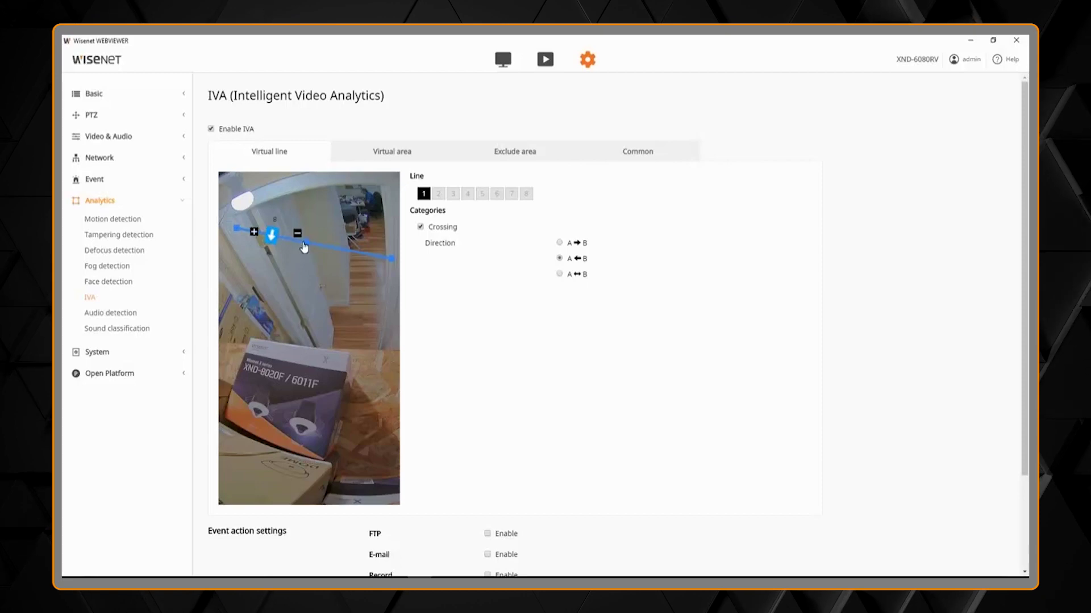
mouse_move(306, 250)
left_mouse_down()
mouse_move(269, 330)
mouse_move(332, 247)
left_mouse_up()
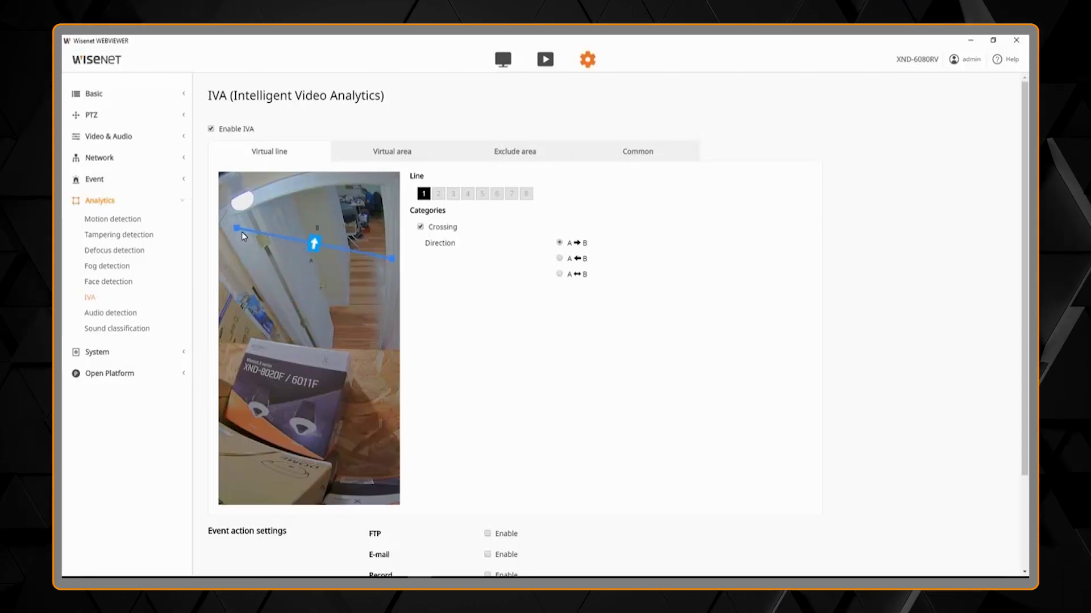
left_click_drag(239, 234, 294, 270)
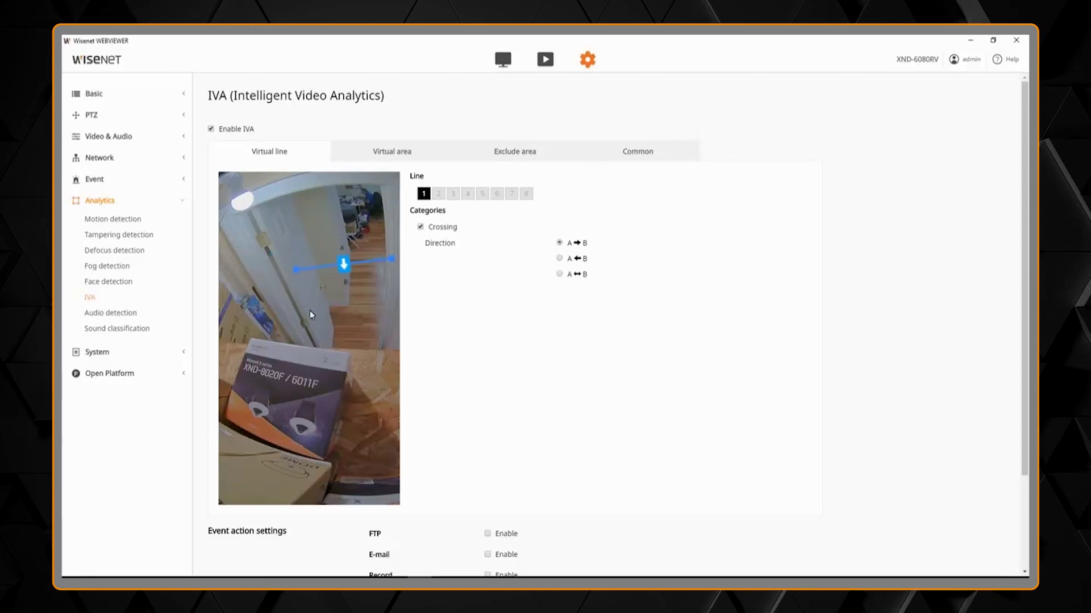
Delete the accidentally created virtual line 2, leaving only line 1
left_click(338, 350)
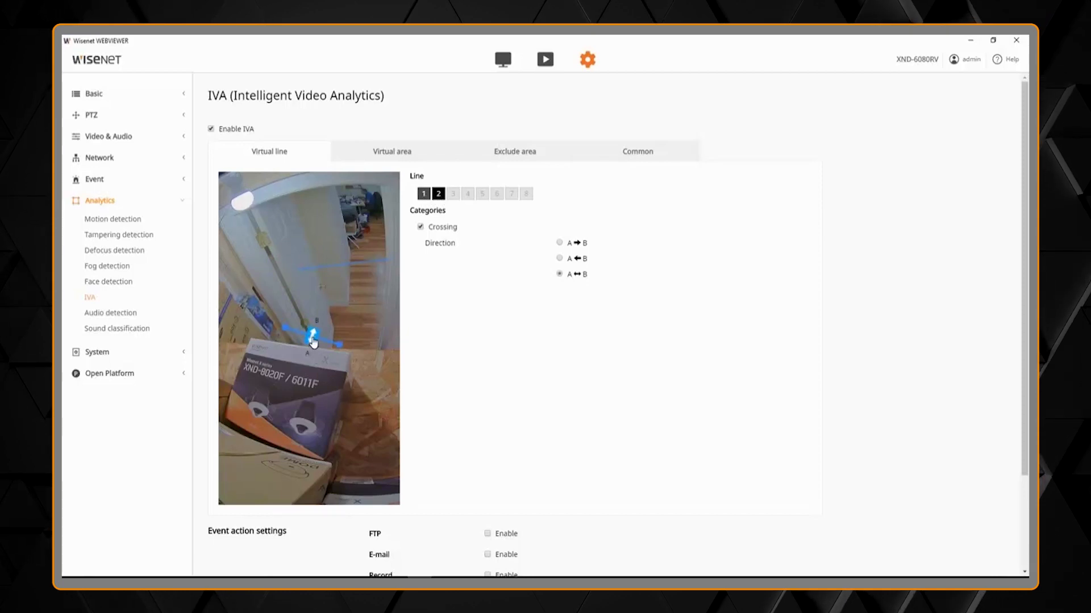
left_click(312, 340)
right_click(308, 339)
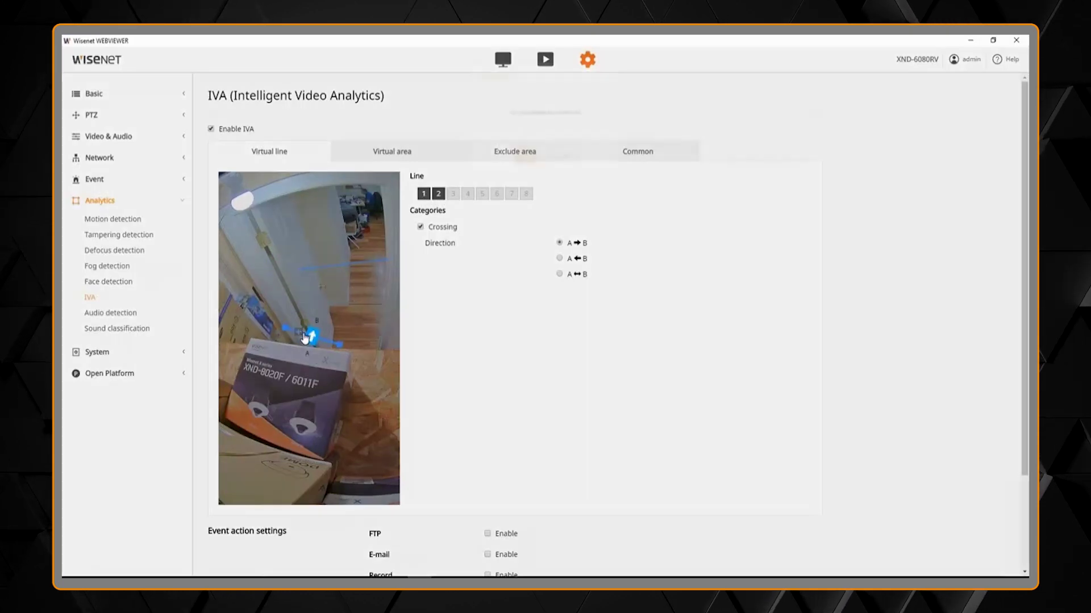
left_click(526, 155)
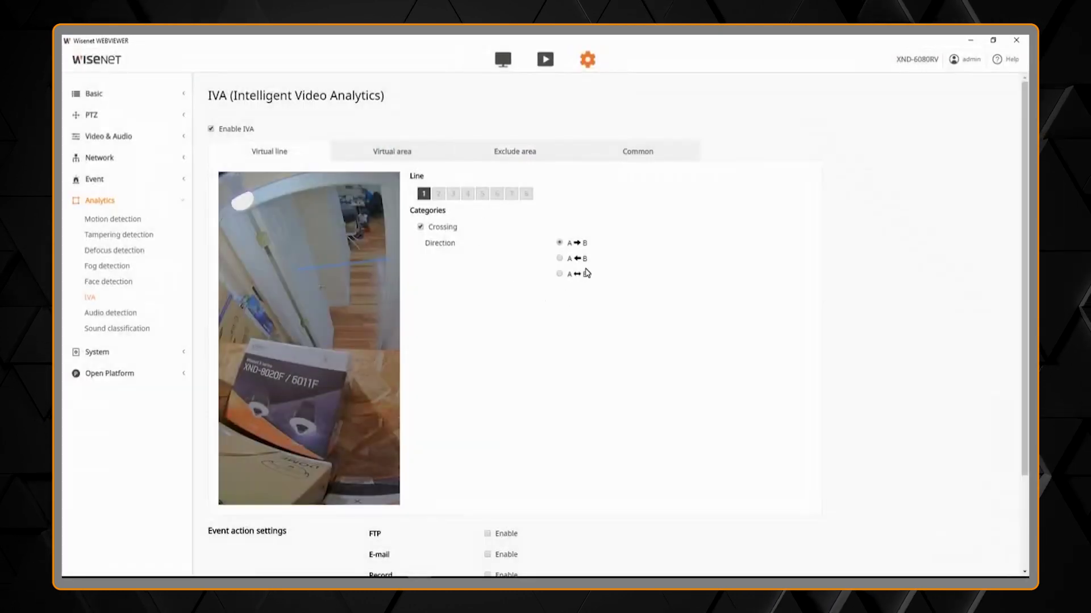
Draw a trial exclude area polygon near the doorway and adjust its corners
left_click(528, 160)
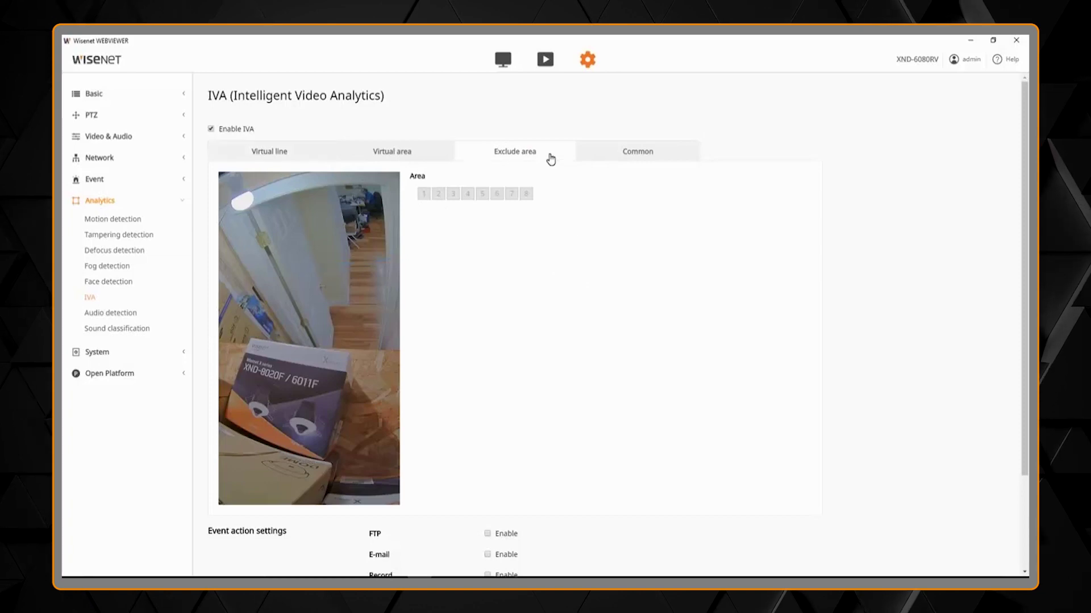
left_click(255, 205)
left_click(366, 201)
left_click(375, 279)
left_click(295, 286)
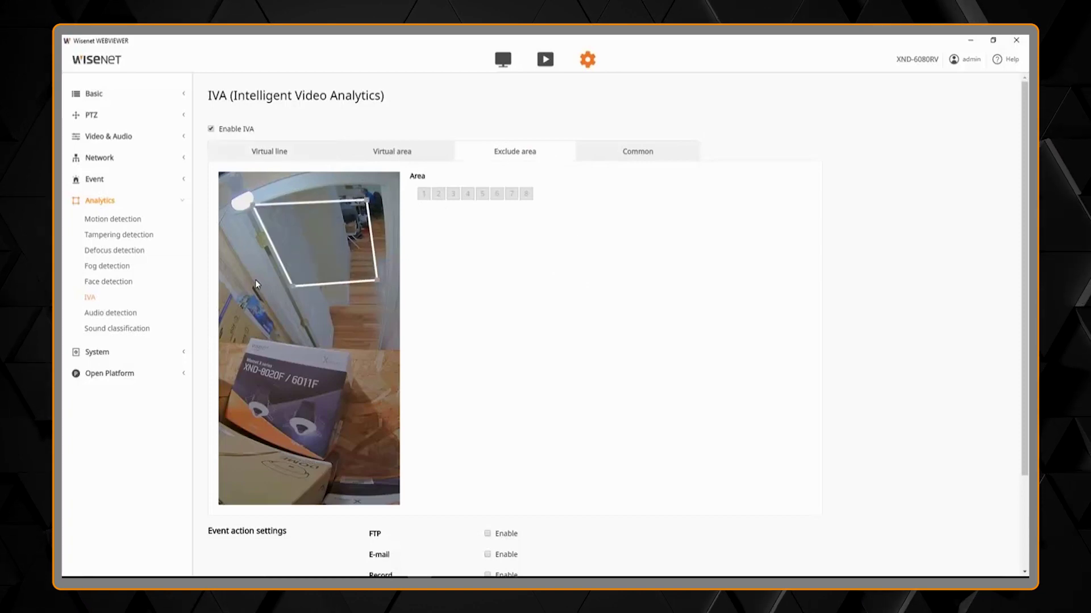
left_click_drag(255, 284, 243, 282)
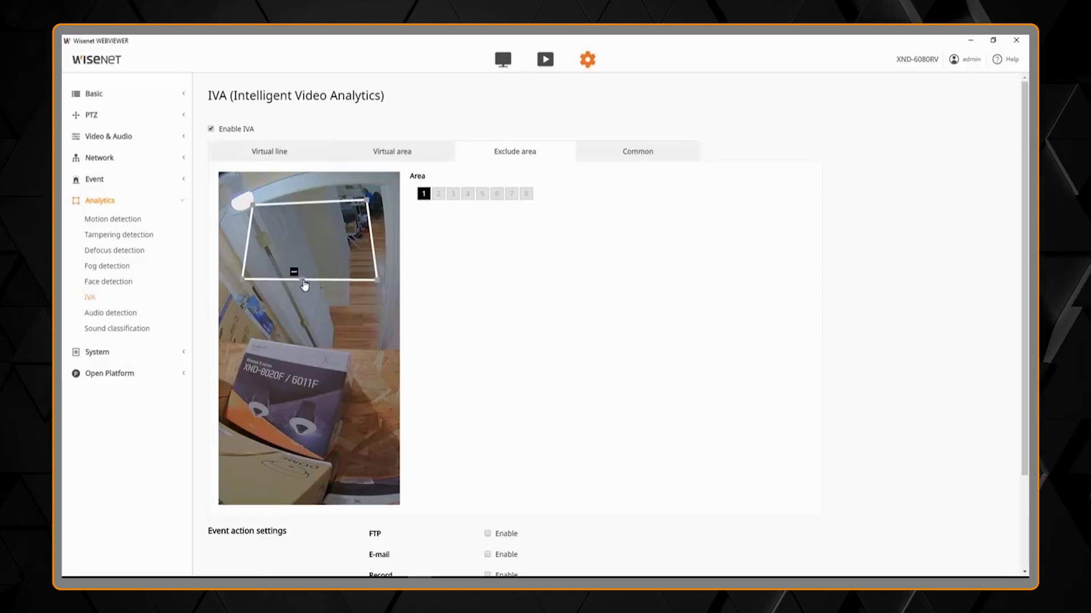
mouse_move(305, 284)
left_mouse_down()
mouse_move(337, 317)
mouse_move(344, 402)
mouse_move(298, 418)
left_mouse_up()
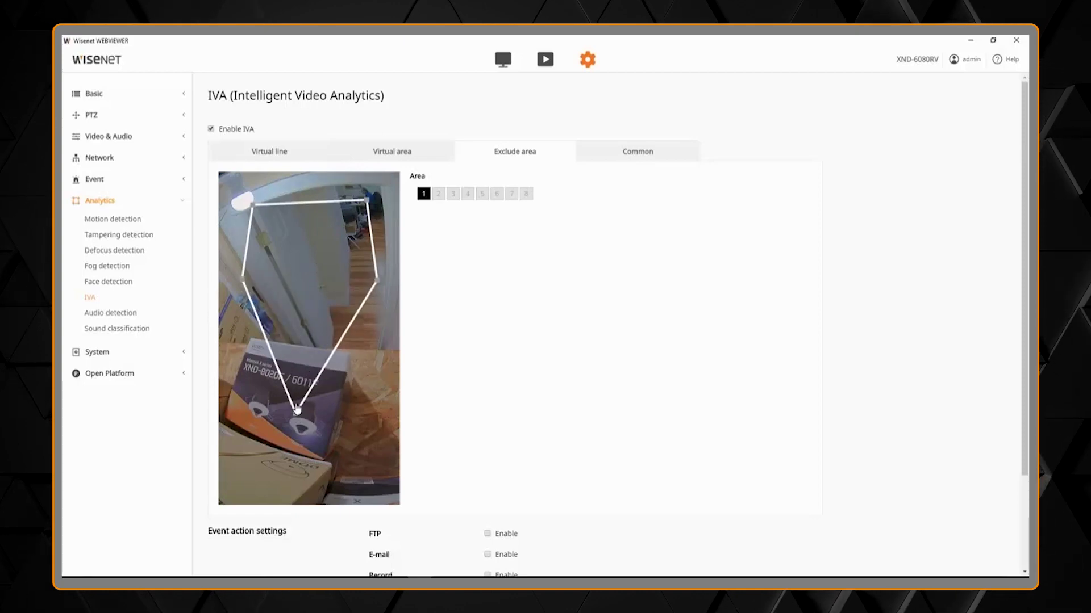
Delete the trial exclude area and move on to the common IVA settings
right_click(326, 292)
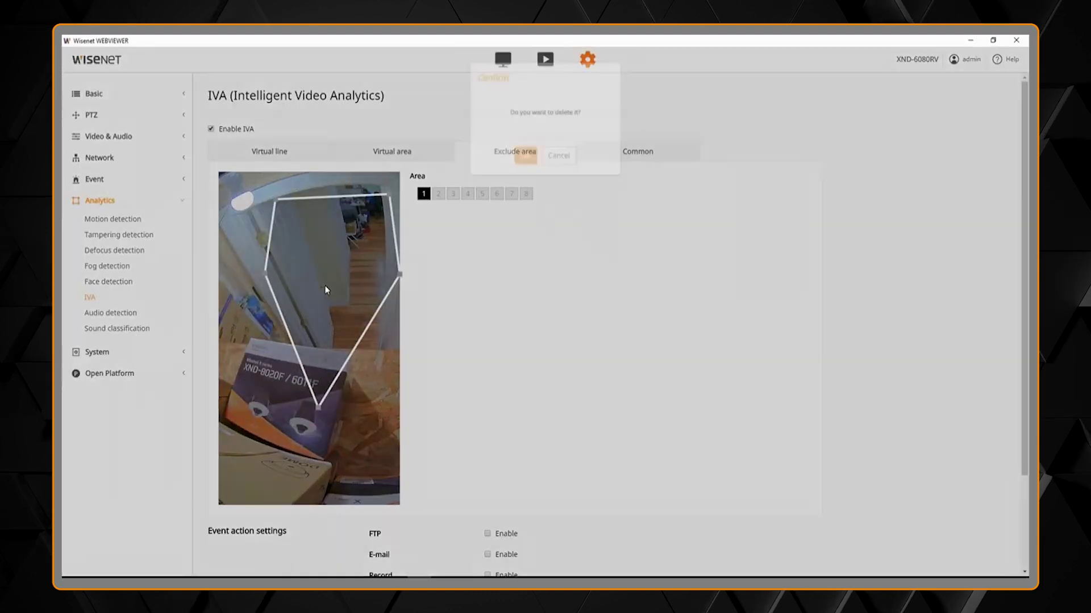
left_click(526, 157)
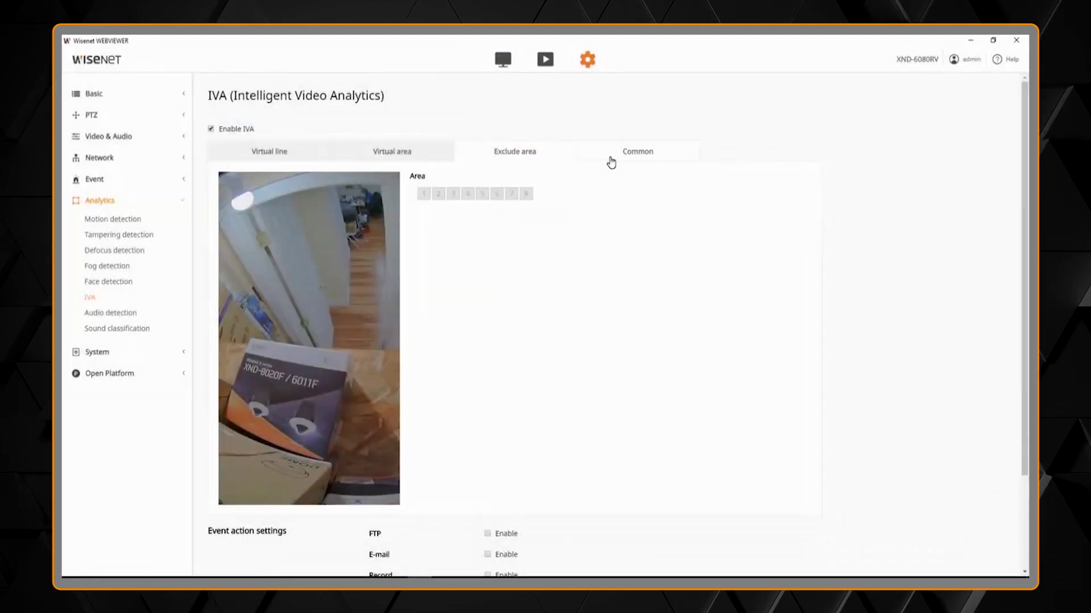
left_click(610, 161)
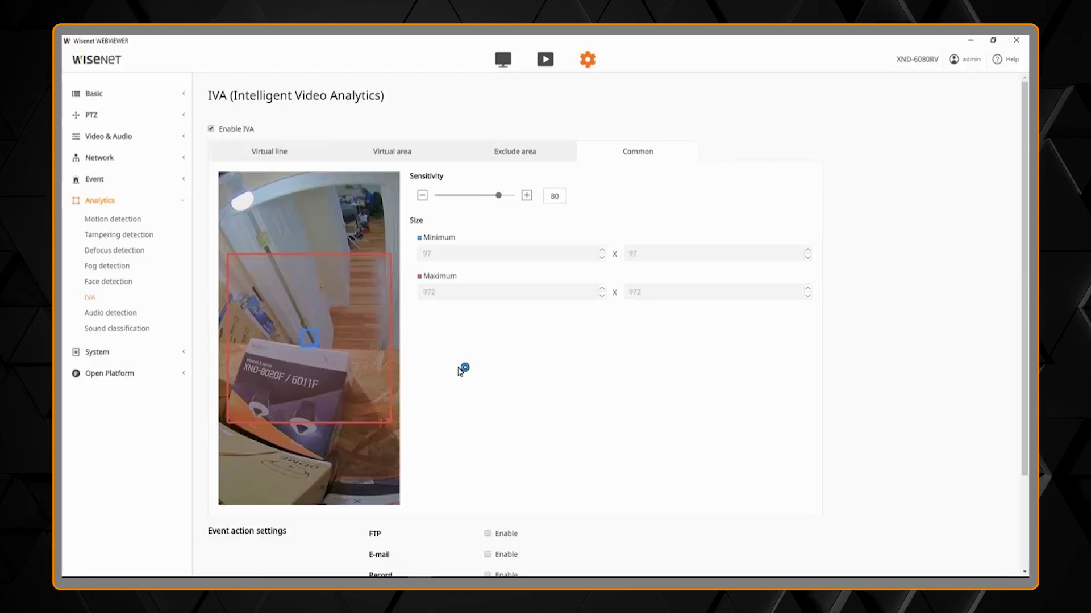
scroll(557, 470, "down", 3)
Apply the IVA virtual line settings and confirm
left_click(476, 557)
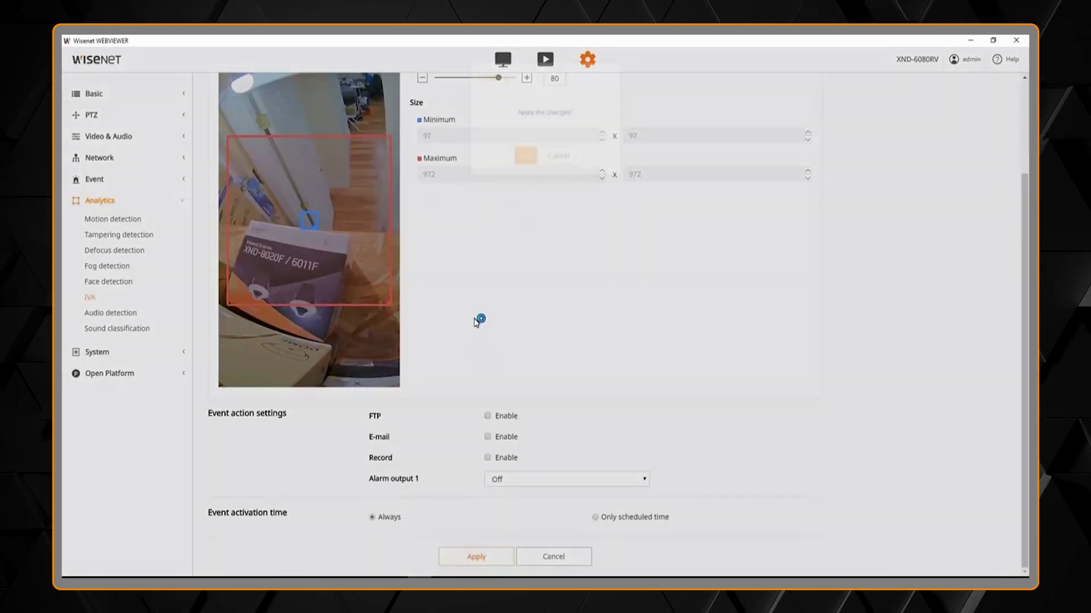
left_click(526, 157)
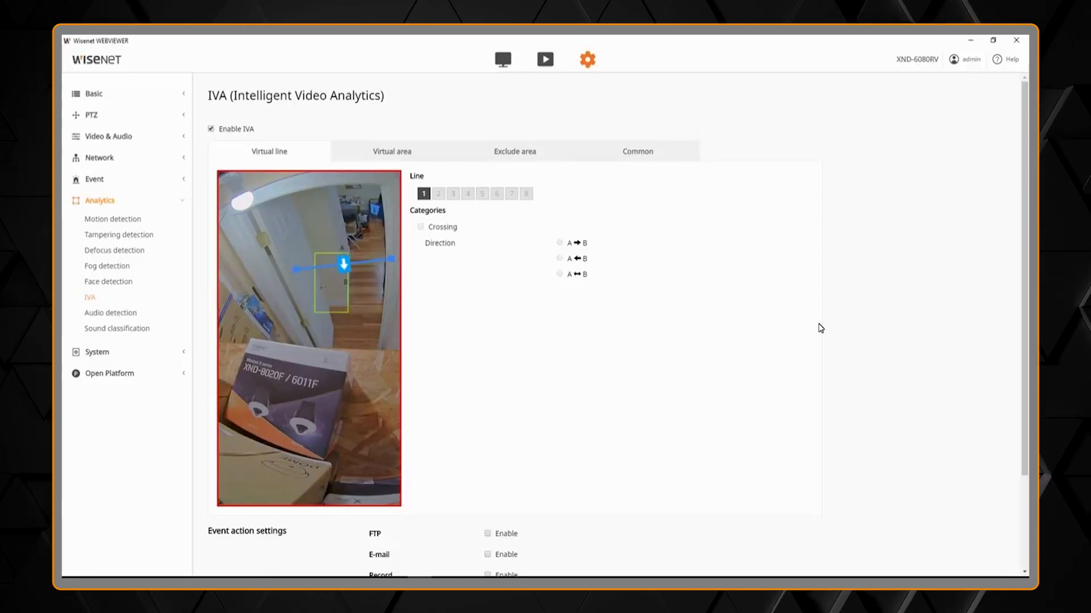
Show the virtual area categories and try enabling Intrusion with no area drawn
left_click(404, 151)
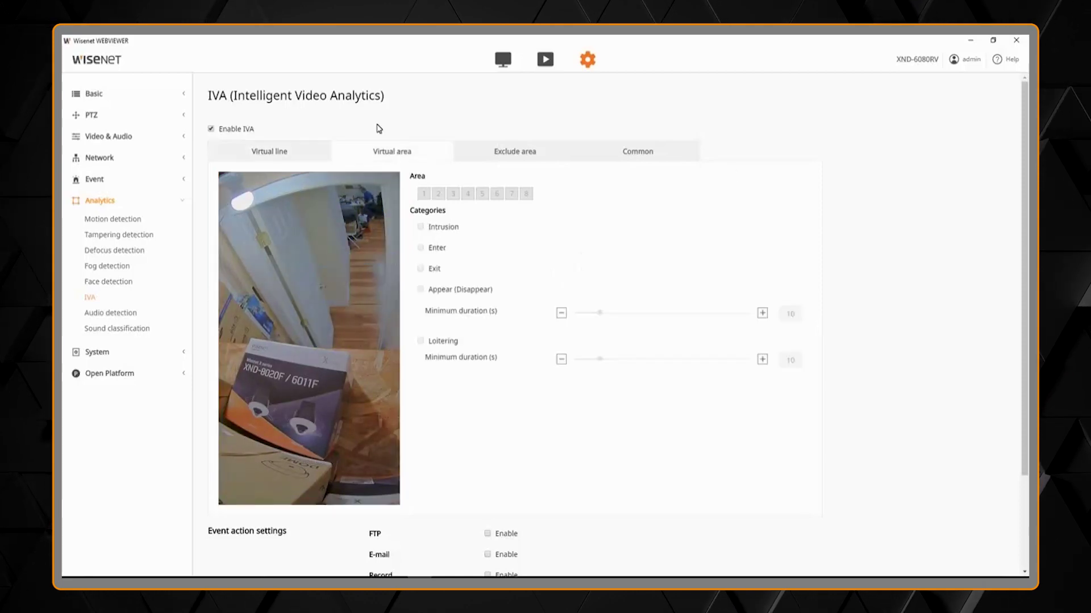
left_click(419, 227)
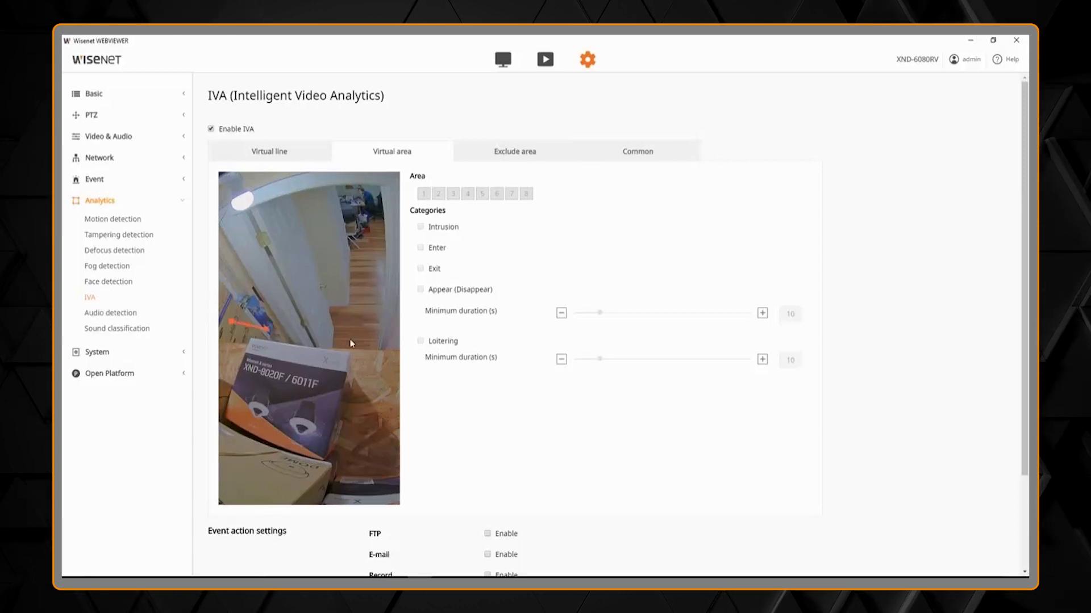
Draw virtual area 1 as a four-corner polygon over the boxes
left_click(390, 339)
left_click(391, 474)
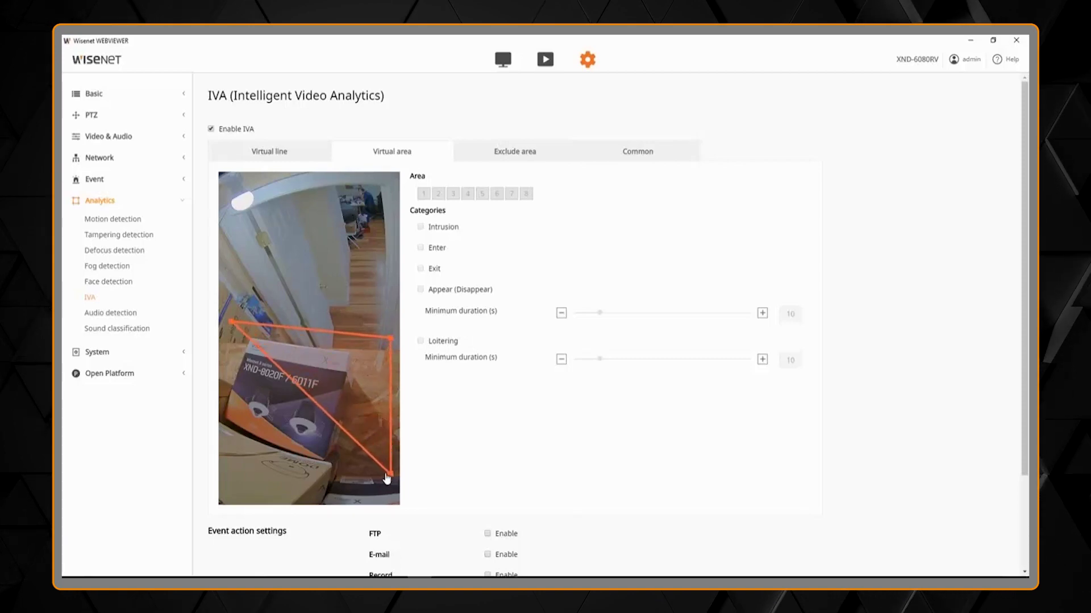
left_click(246, 469)
left_click_drag(235, 476, 223, 477)
left_click(221, 475)
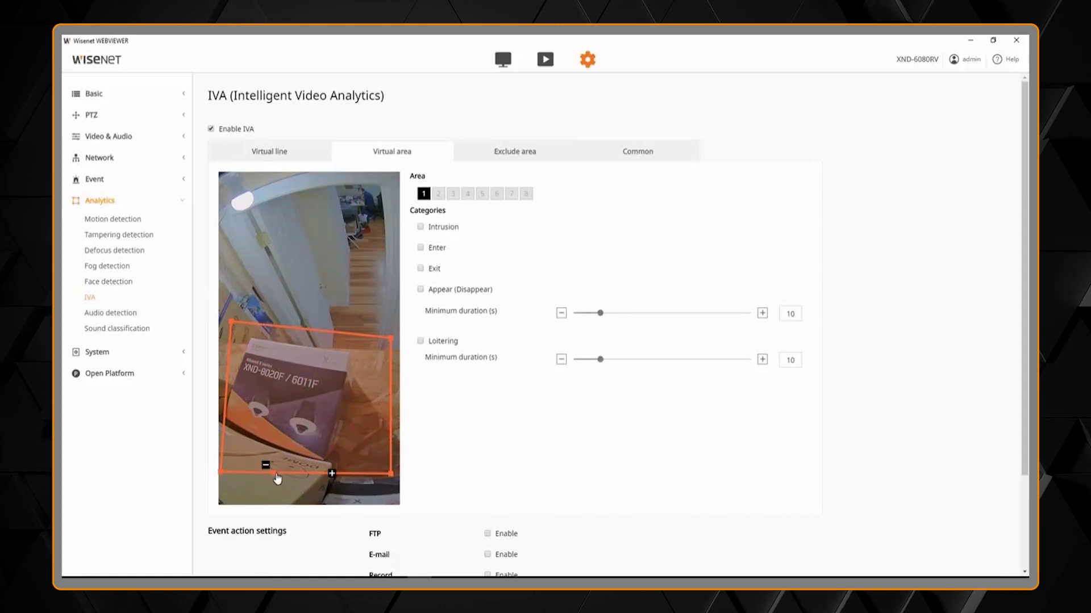
Reshape area 1's bottom edge with added corners so it covers the boxes
left_click_drag(305, 473, 349, 505)
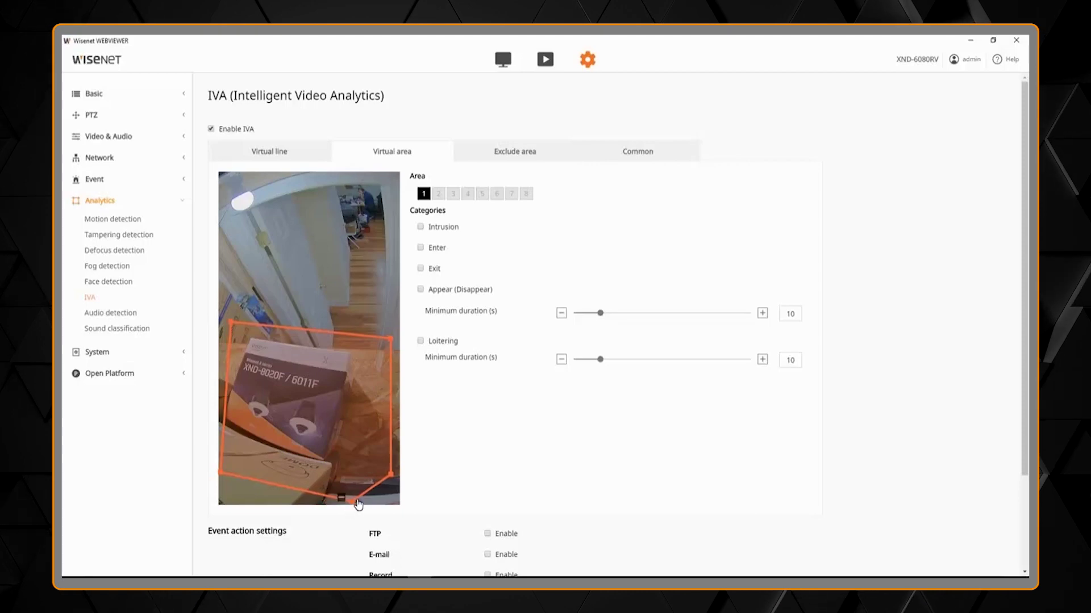
left_click_drag(348, 505, 376, 493)
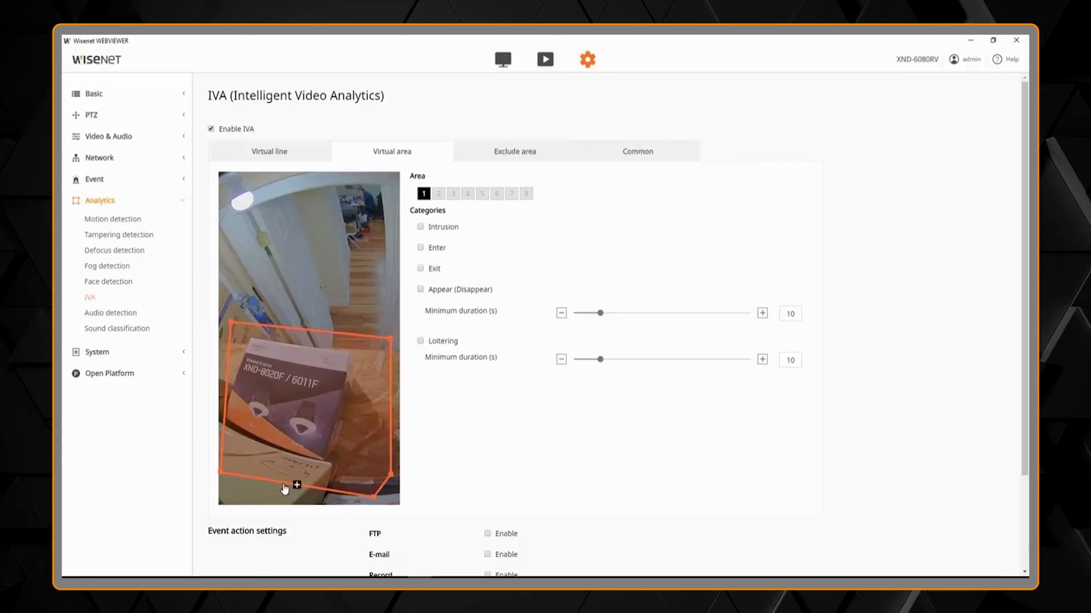
left_click_drag(283, 488, 229, 499)
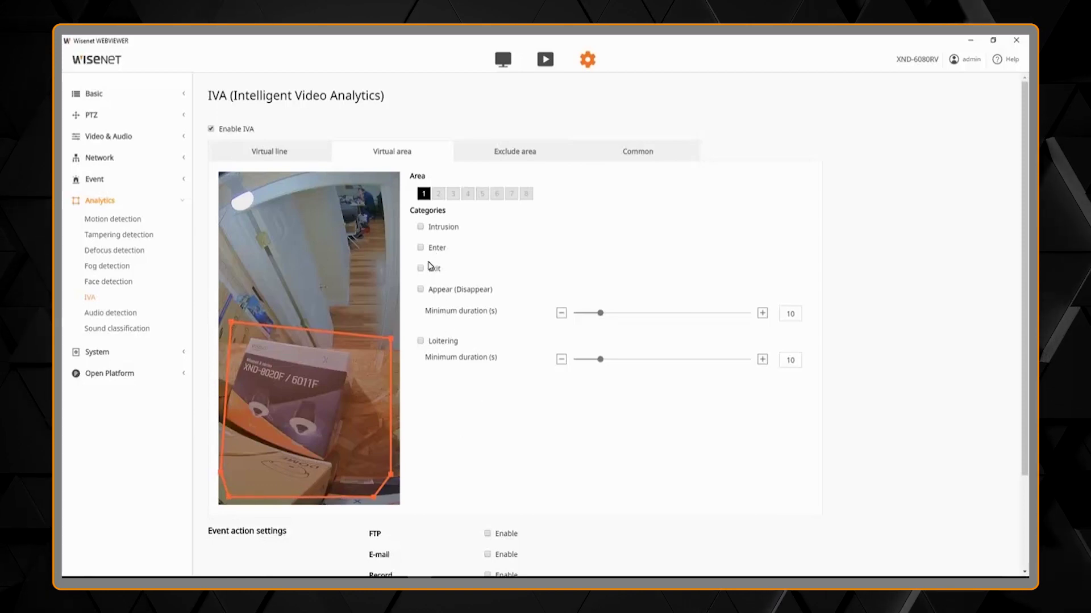
Set area 1 to Appear (Disappear) detection with a 5-second minimum duration and apply
left_click(420, 290)
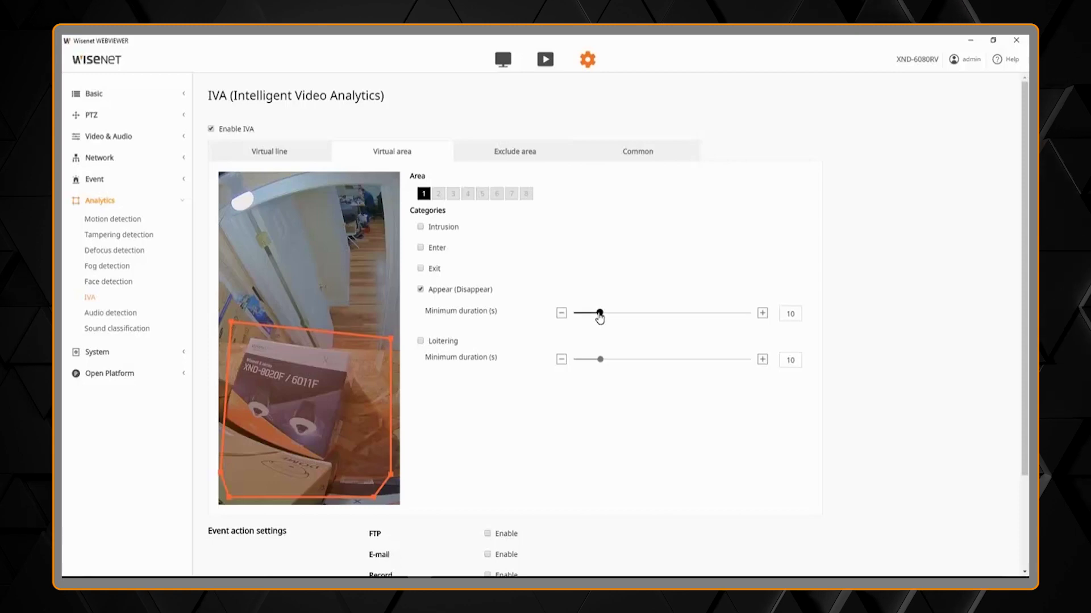
left_click_drag(600, 313, 584, 315)
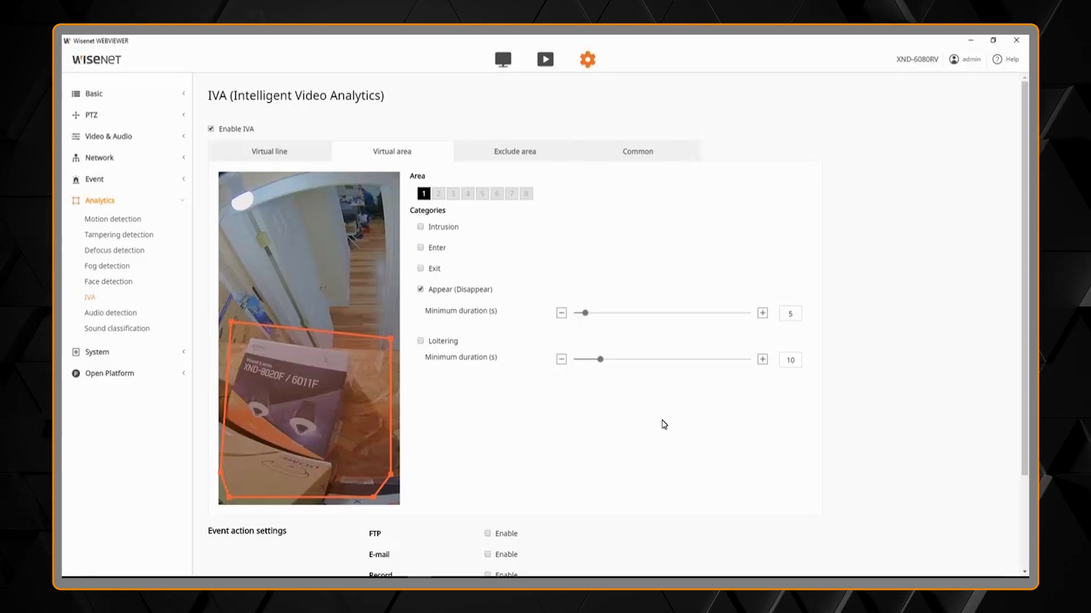
scroll(657, 434, "down", 2)
left_click(493, 559)
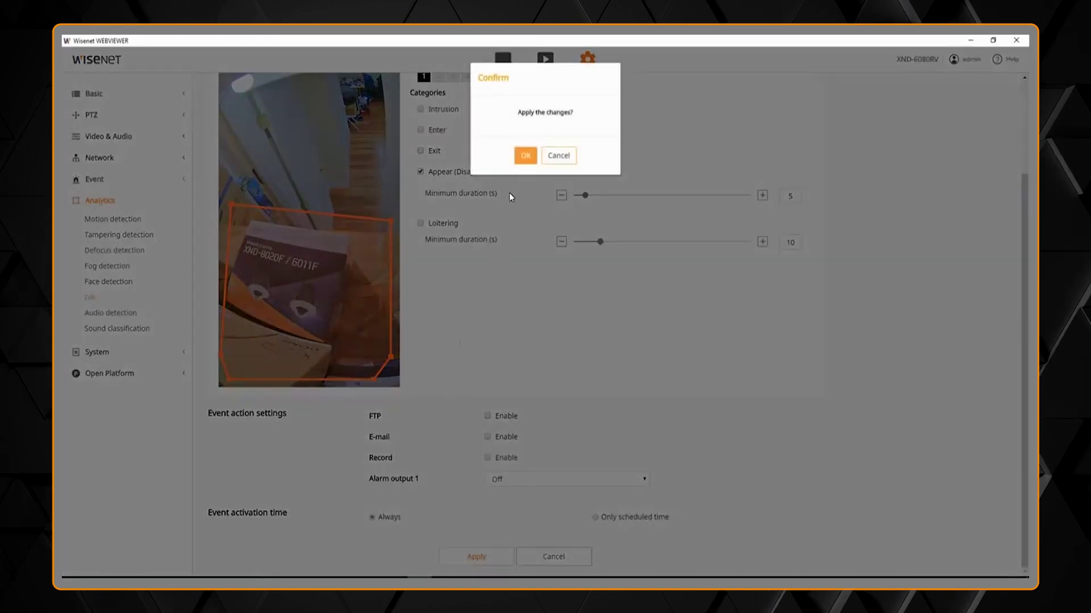
left_click(526, 155)
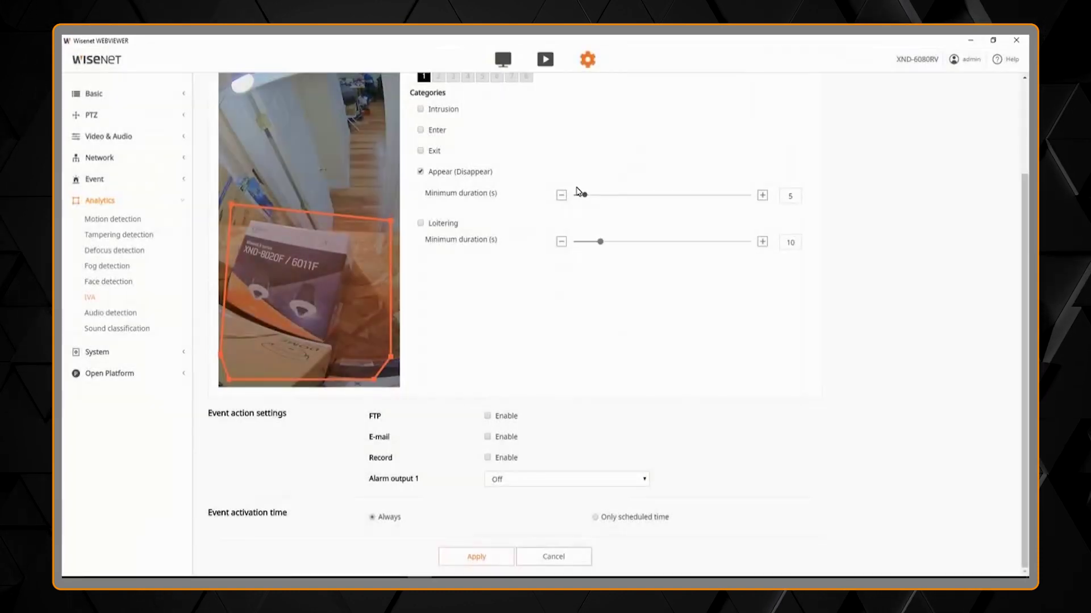
scroll(576, 192, "up", 2)
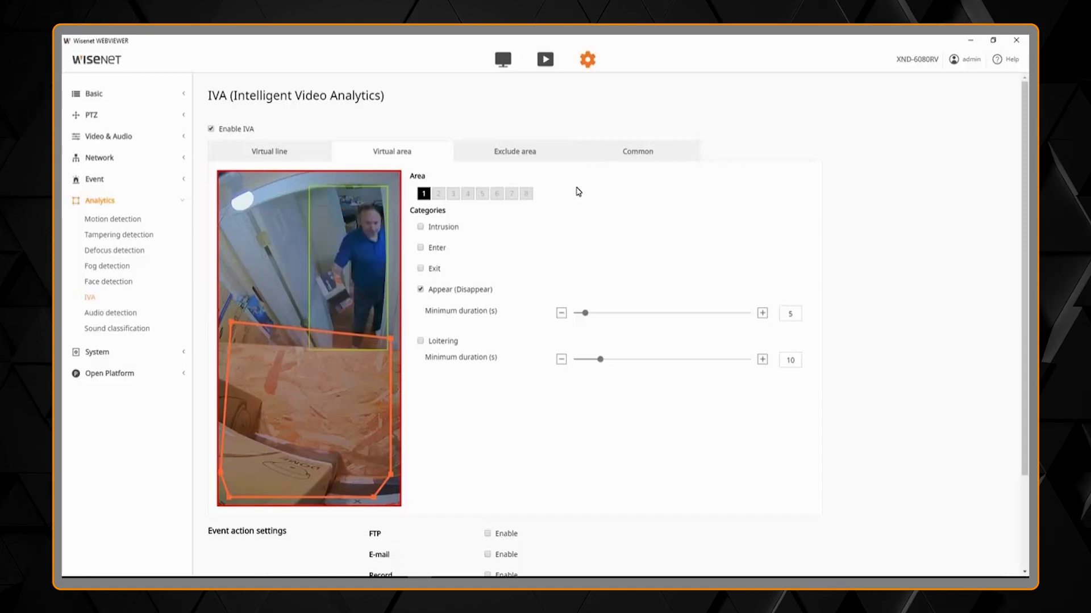
Turn on Enter detection and draw a new area 2 over the upper hallway
left_click(421, 248)
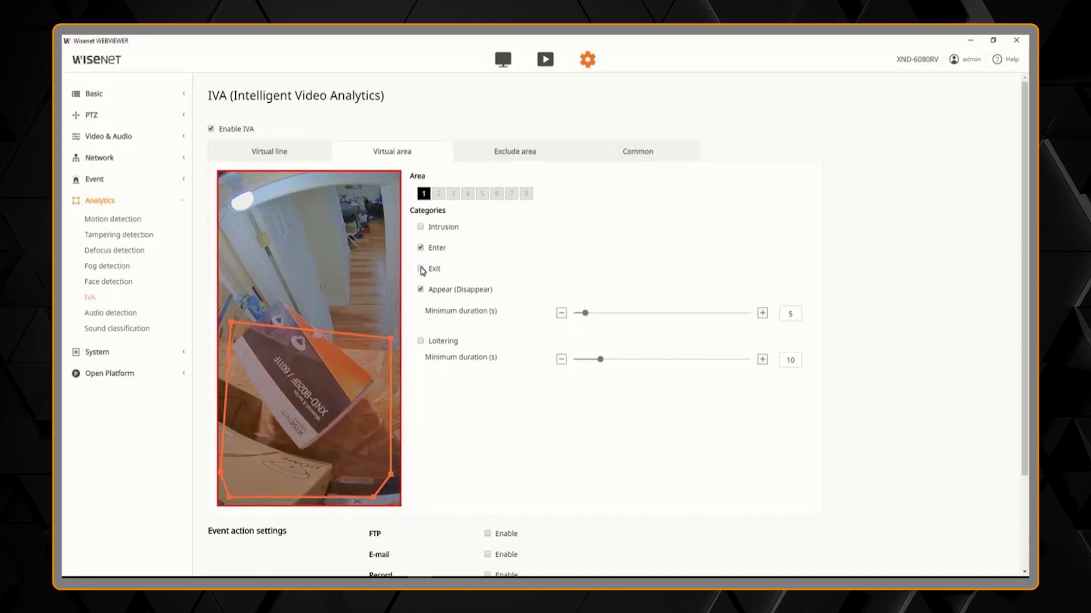
left_click(237, 214)
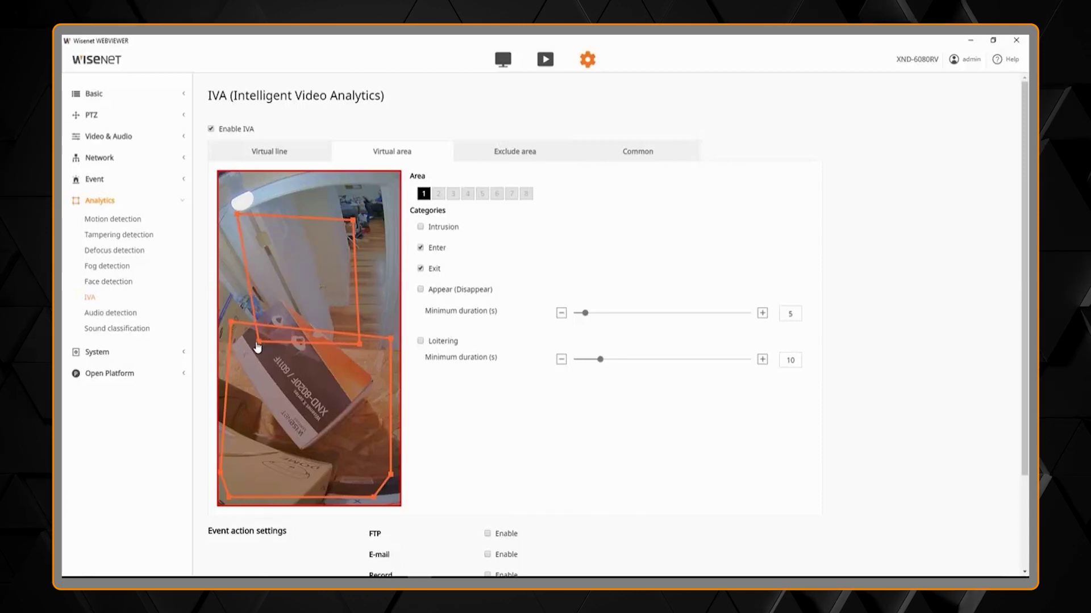
right_click(254, 324)
Delete area 1 over the boxes and select area 2 for editing
right_click(286, 383)
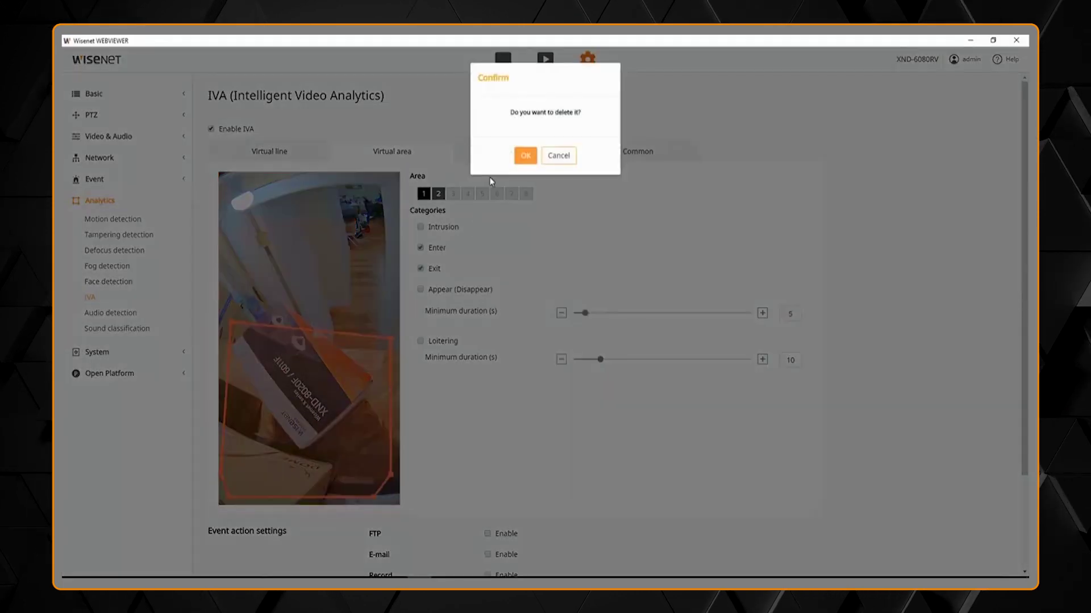
left_click(523, 156)
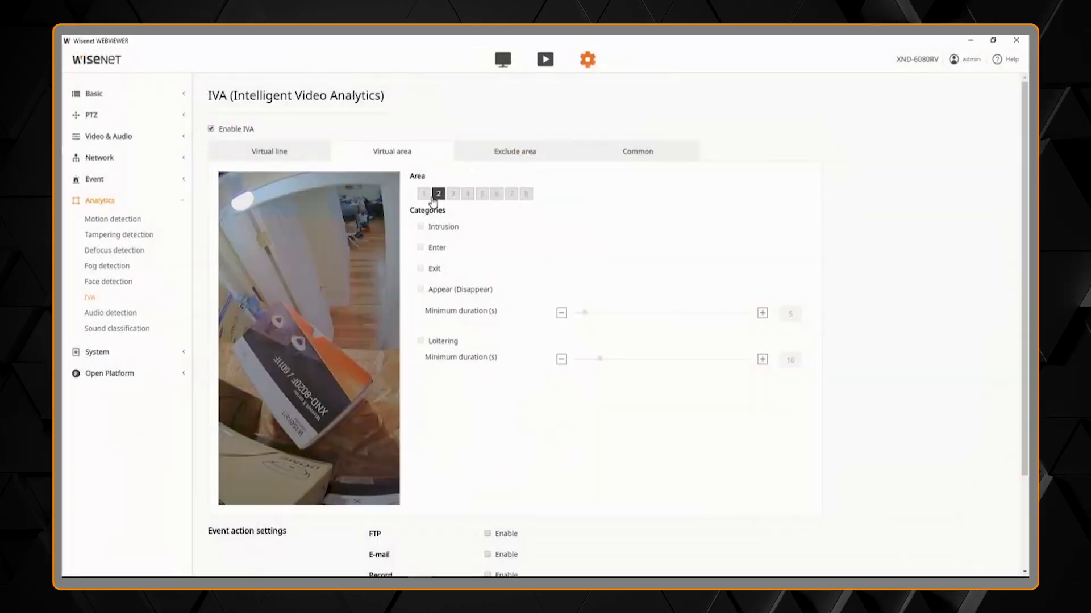
left_click(438, 194)
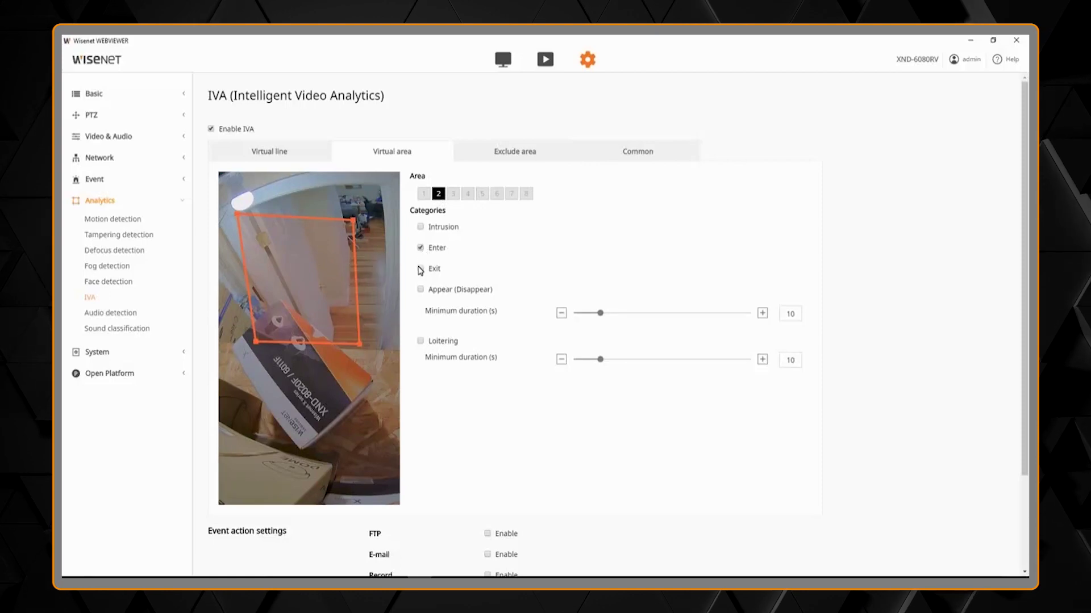
Enable Exit alongside Enter detection for area 2 and apply
left_click(420, 269)
scroll(543, 397, "down", 2)
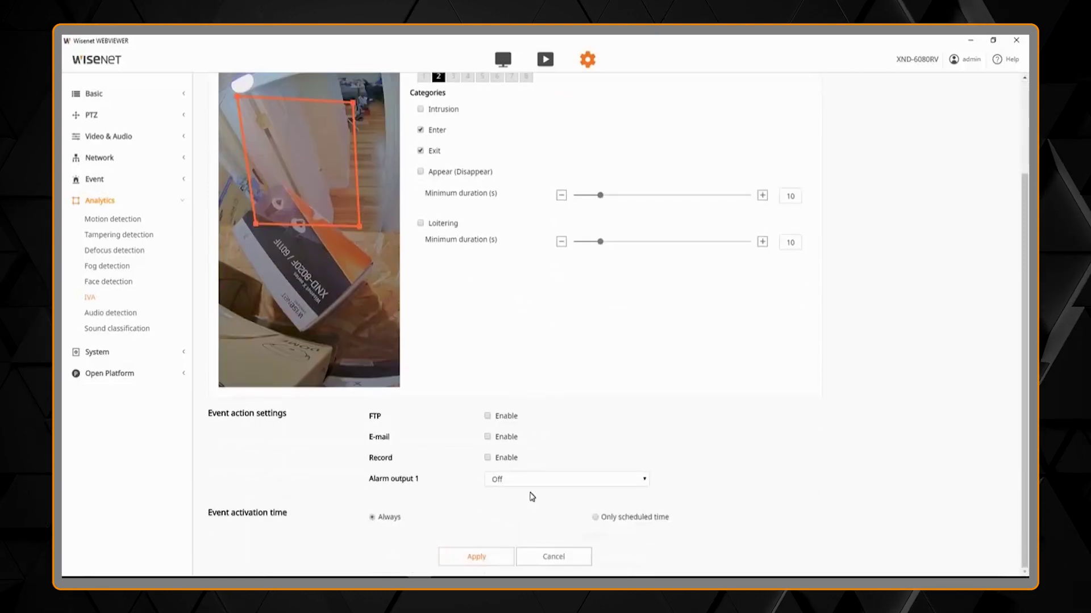
left_click(497, 557)
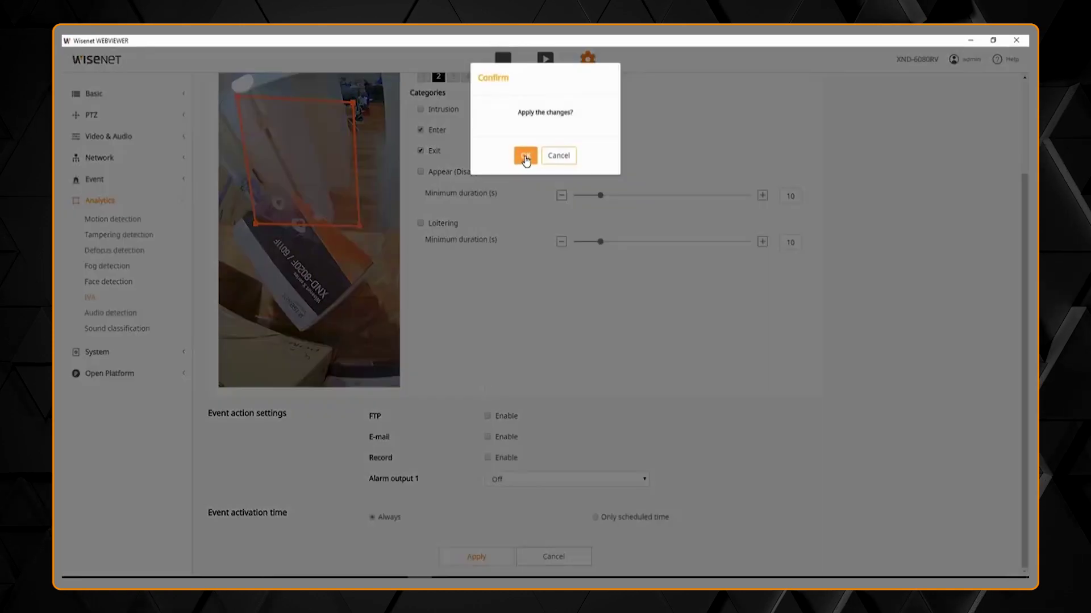
left_click(526, 155)
scroll(530, 241, "up", 2)
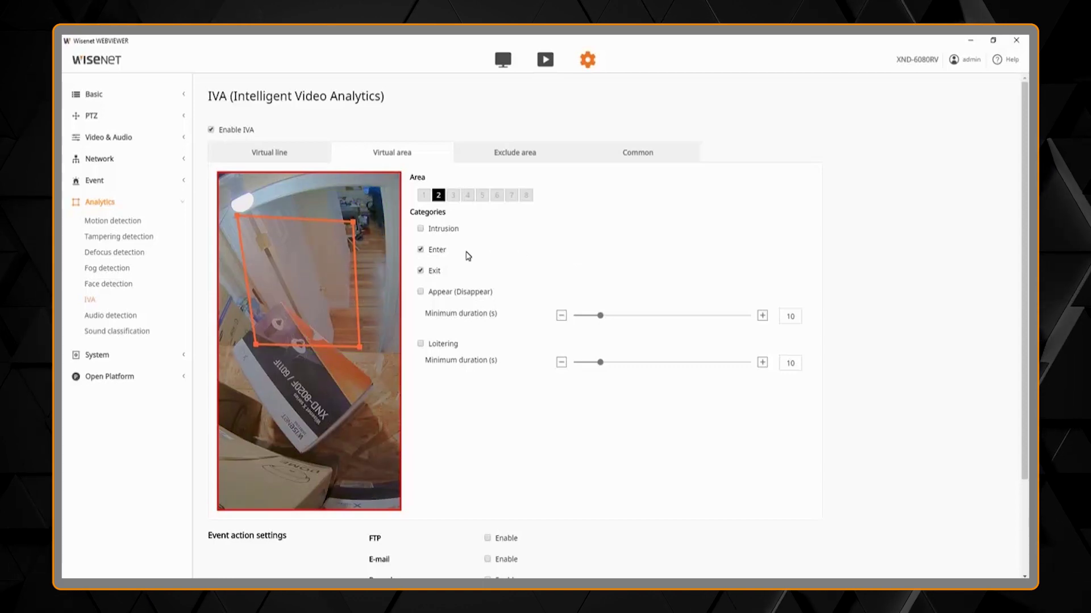
Switch area 2 from Enter/Exit to Loitering detection only and apply
left_click(421, 251)
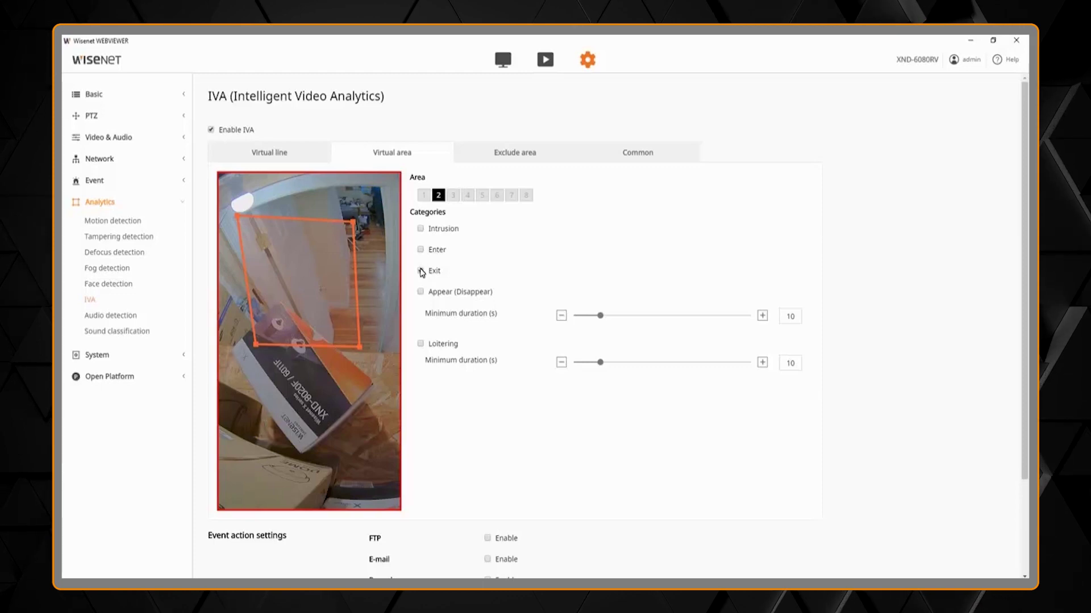
left_click(421, 345)
scroll(462, 418, "down", 3)
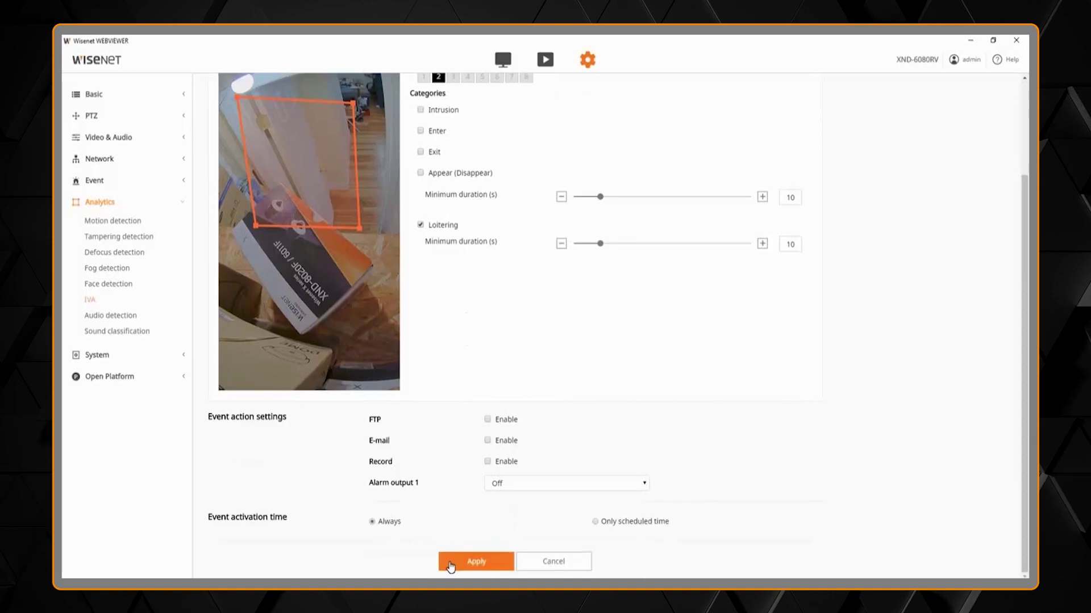
left_click(451, 564)
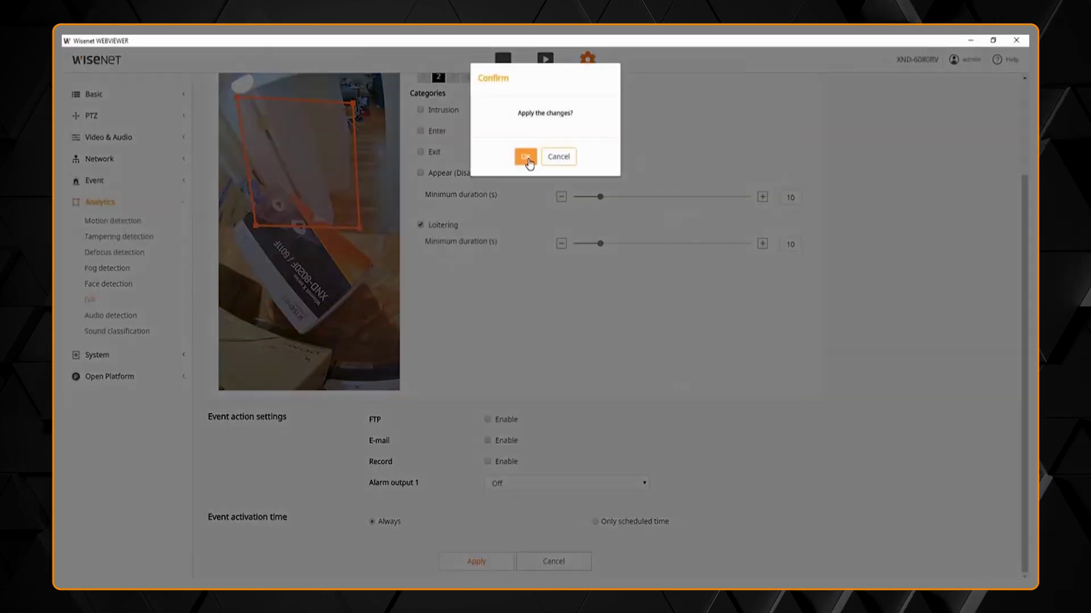
left_click(526, 157)
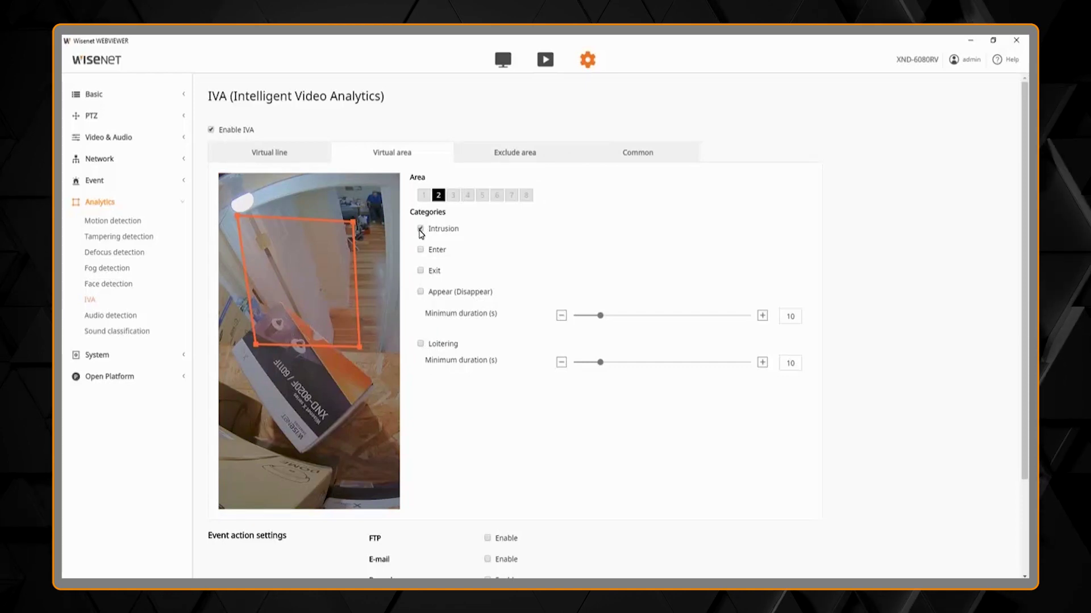
scroll(484, 353, "down", 3)
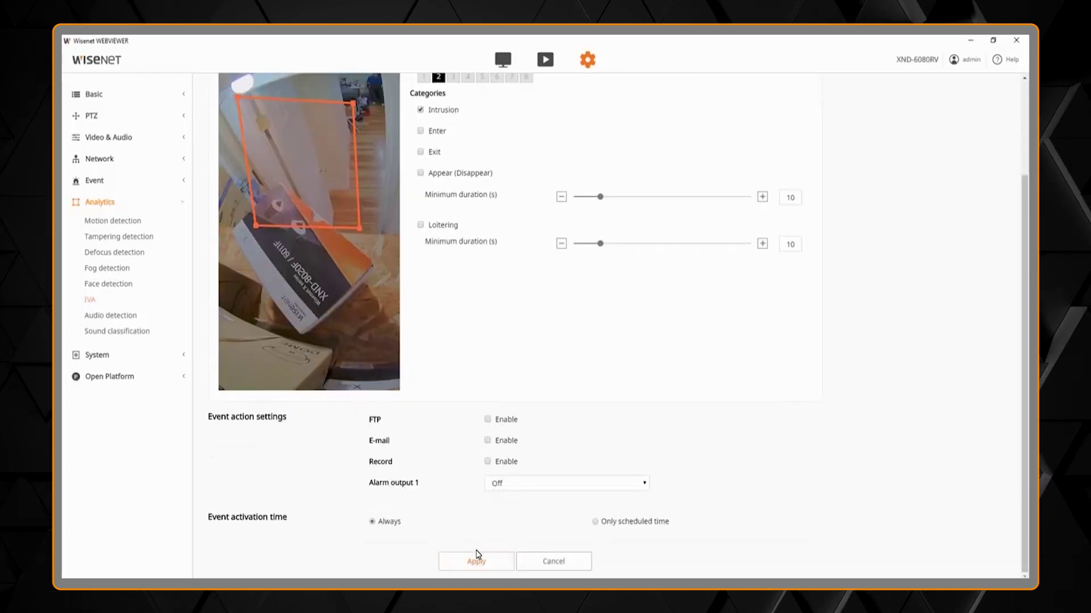
Apply area 2 with Intrusion only selected and confirm the change
left_click(477, 558)
left_click(524, 157)
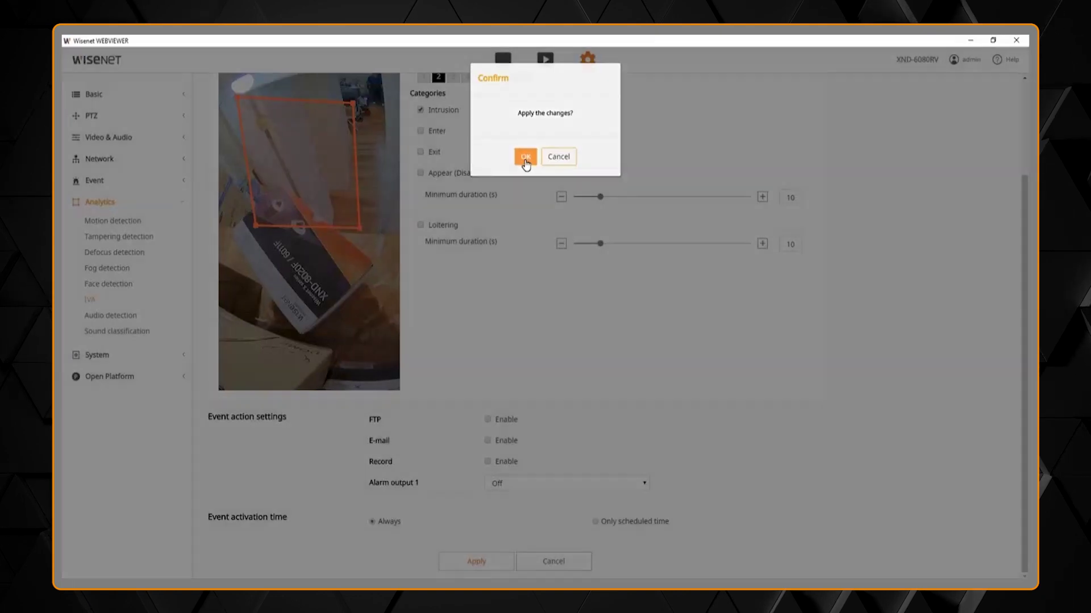